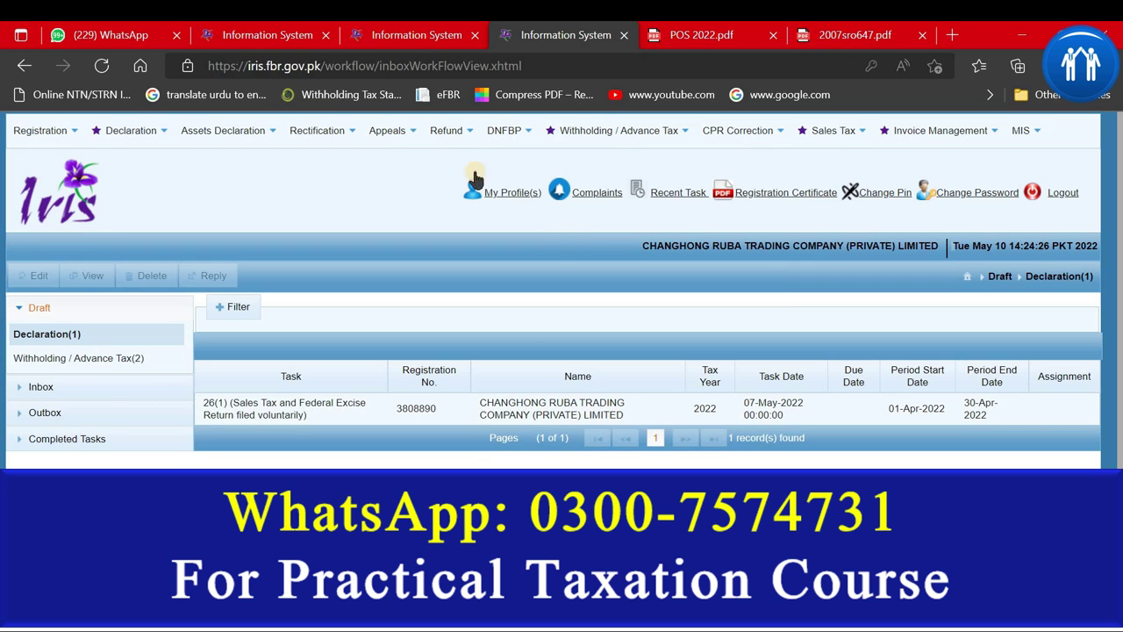
Step: Review the Payable section of the March 2022 sales tax return and examine the seven-sector table in 2007sro647.pdf
{"action": "left_click", "coordinate": [297, 26]}
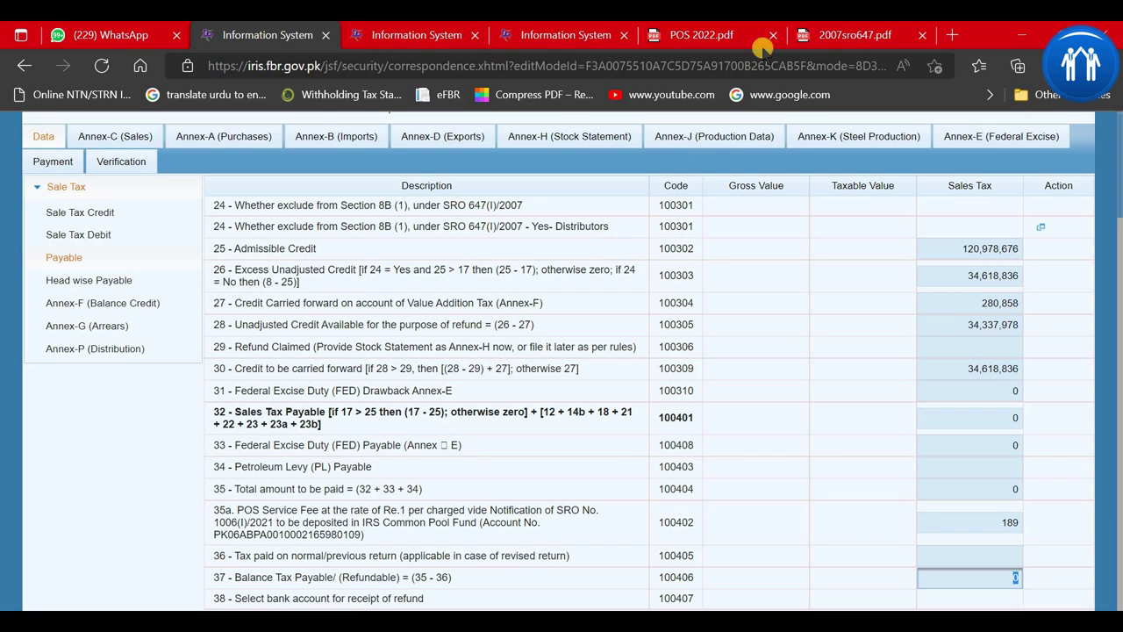
{"action": "left_click", "coordinate": [853, 35]}
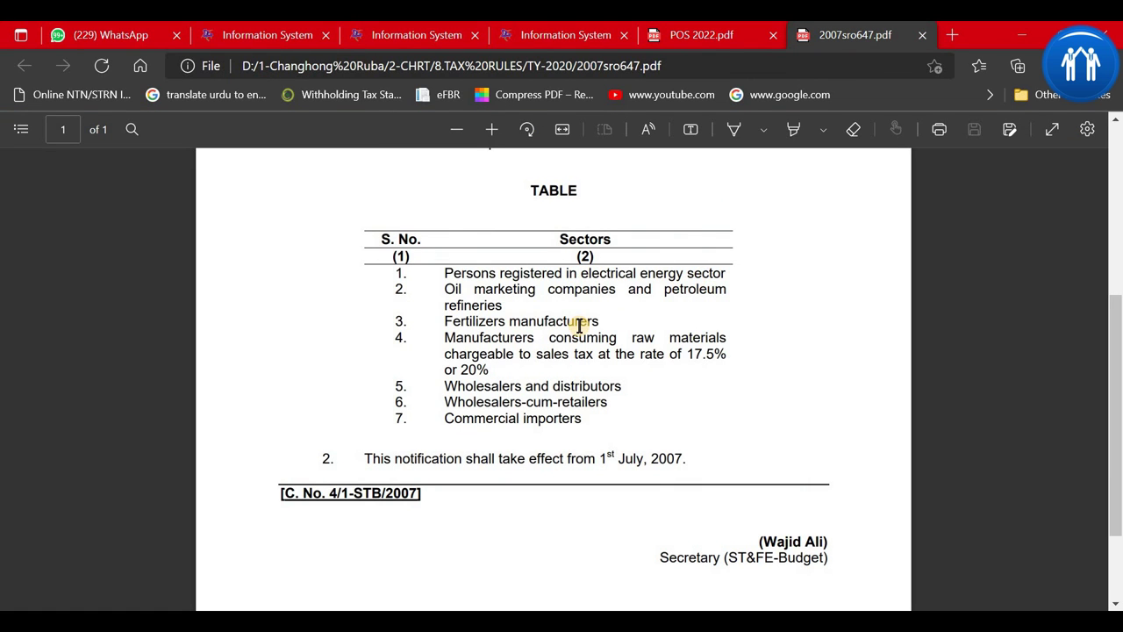
{"action": "scroll", "coordinate": [579, 325], "scroll_direction": "up", "scroll_amount": 4}
{"action": "scroll", "coordinate": [579, 324], "scroll_direction": "down", "scroll_amount": 4}
{"action": "left_click_drag", "start_coordinate": [577, 418], "coordinate": [366, 272]}
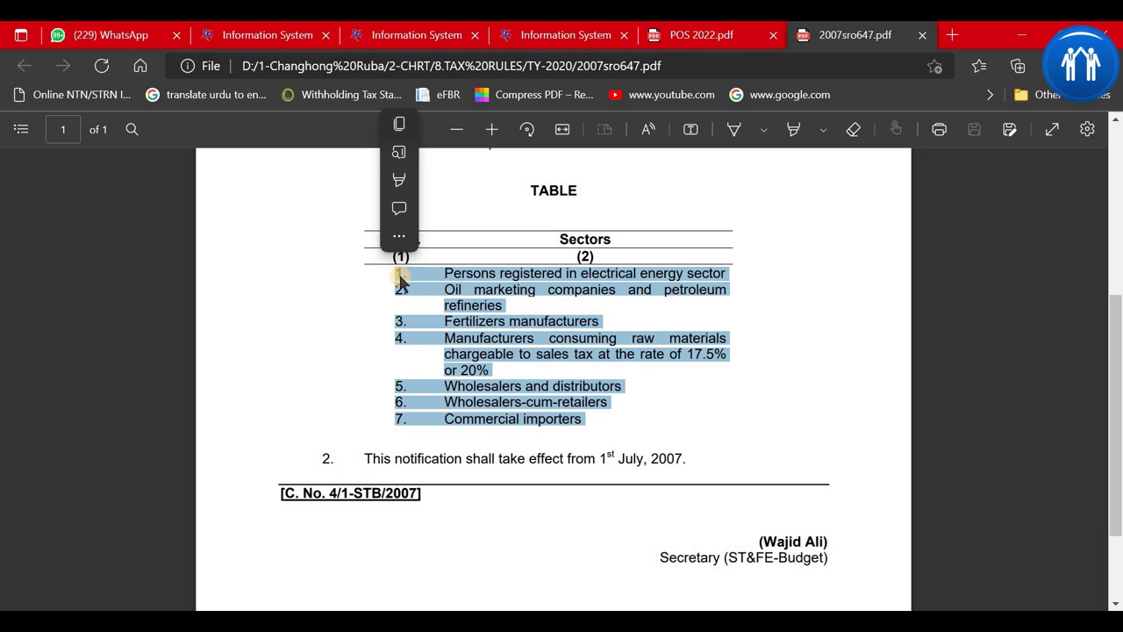
{"action": "left_click", "coordinate": [592, 29]}
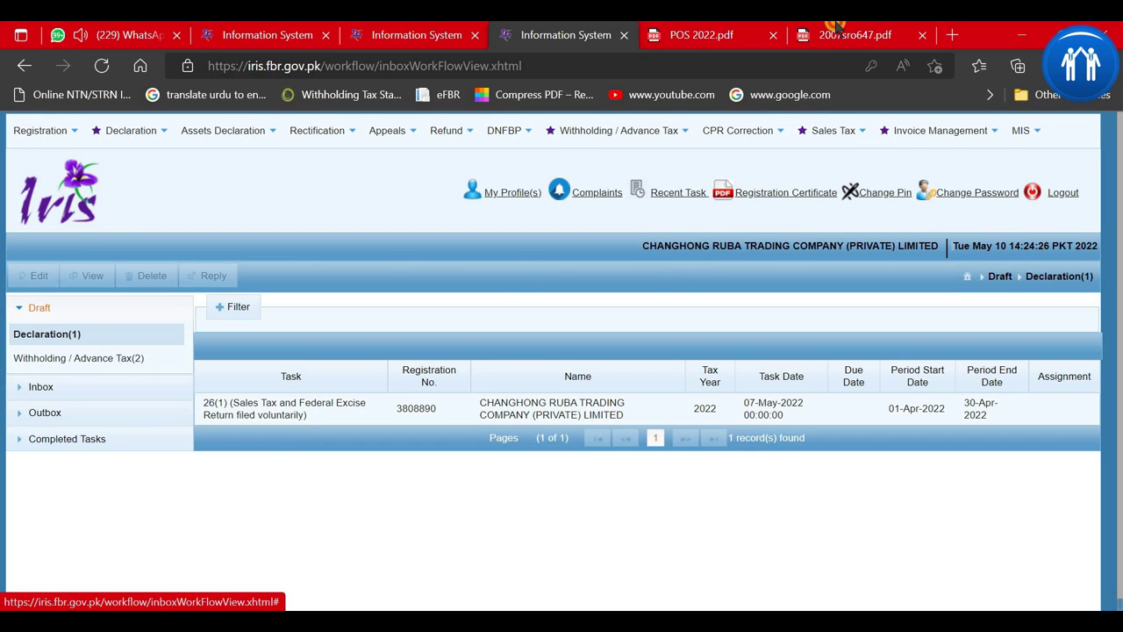
{"action": "left_click", "coordinate": [833, 34]}
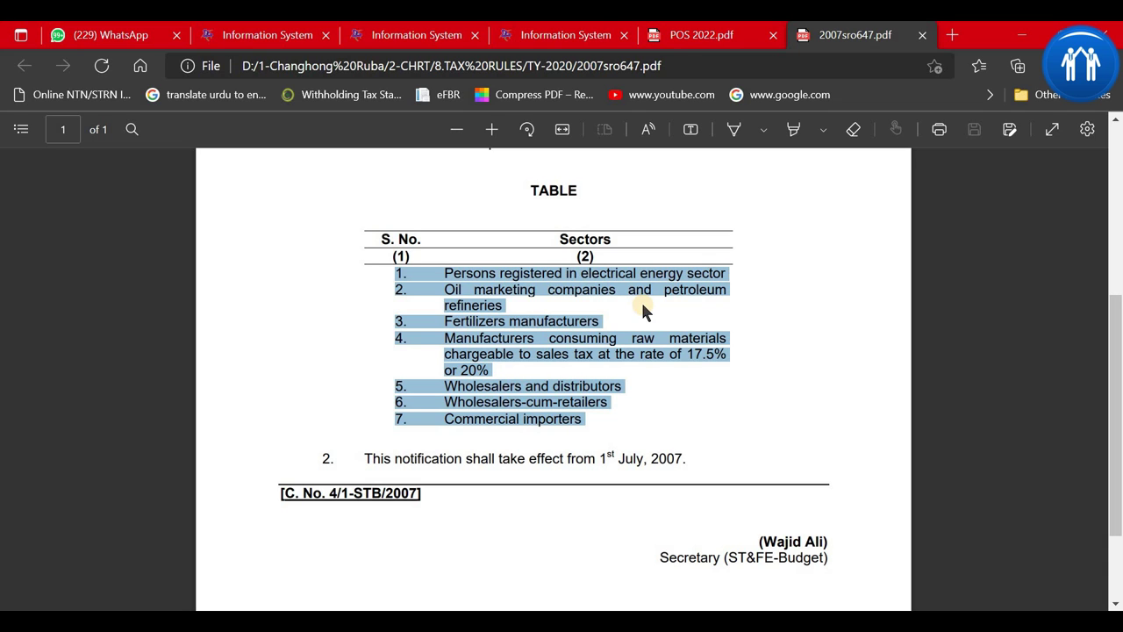
Step: Open a new 8B(6) application for removal of bar on input tax adjustment in Iris
{"action": "left_click", "coordinate": [501, 33]}
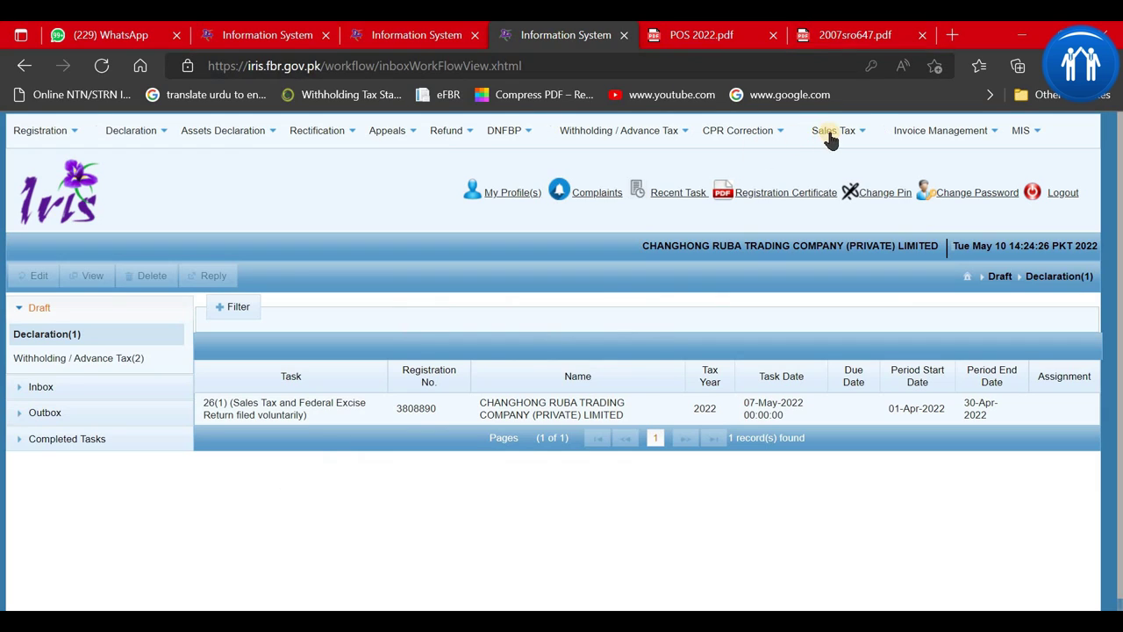
{"action": "mouse_move", "coordinate": [829, 131]}
{"action": "left_click", "coordinate": [846, 208]}
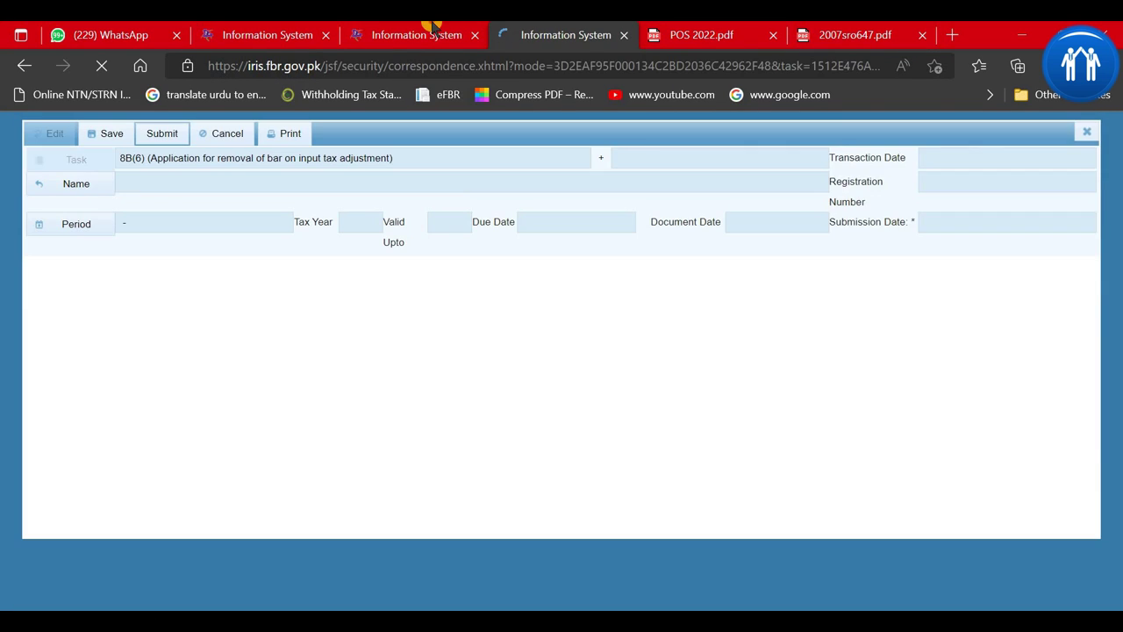
Step: In the April 2022 sales tax return, show the Payable section and open the Exclusion 8B options for row 24
{"action": "left_click", "coordinate": [431, 27]}
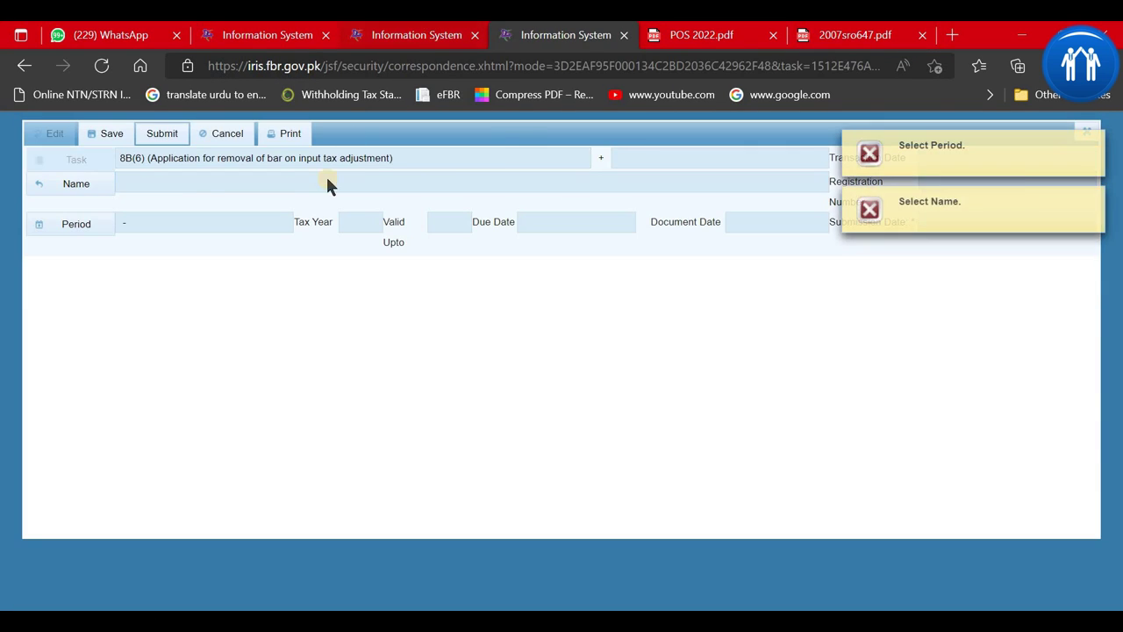
{"action": "left_click", "coordinate": [102, 334]}
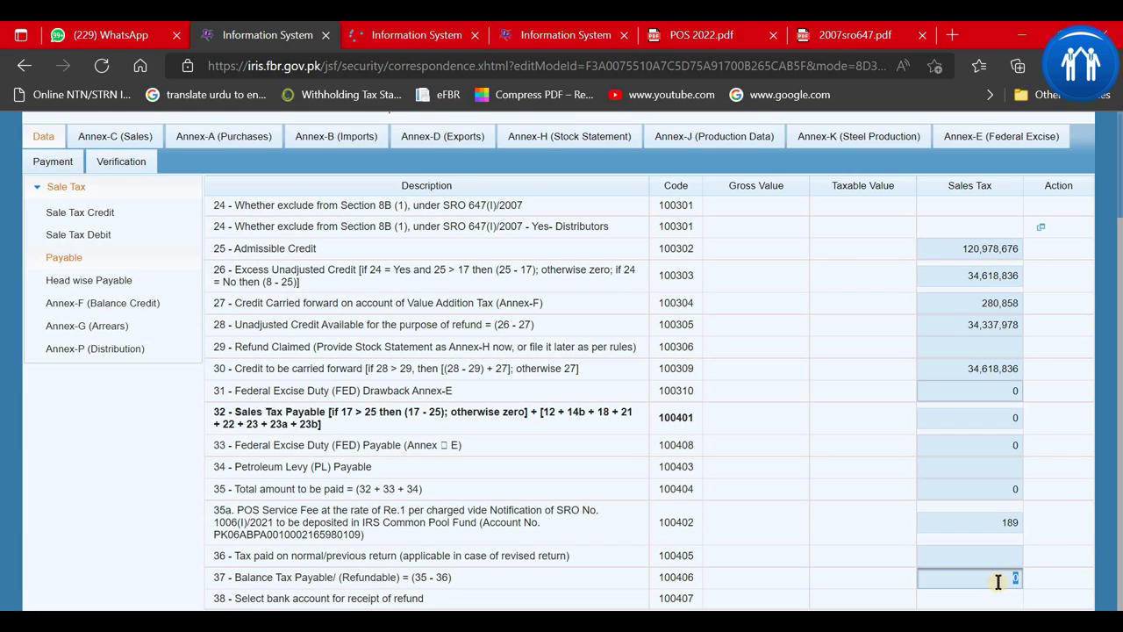
{"action": "left_click", "coordinate": [436, 26]}
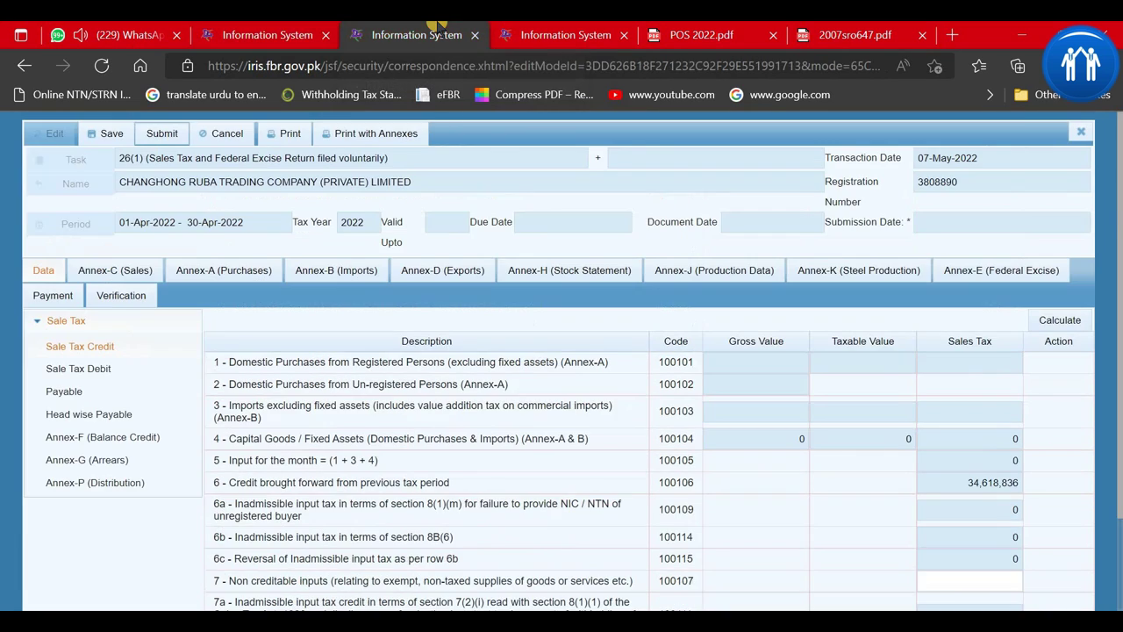
{"action": "left_click", "coordinate": [117, 372]}
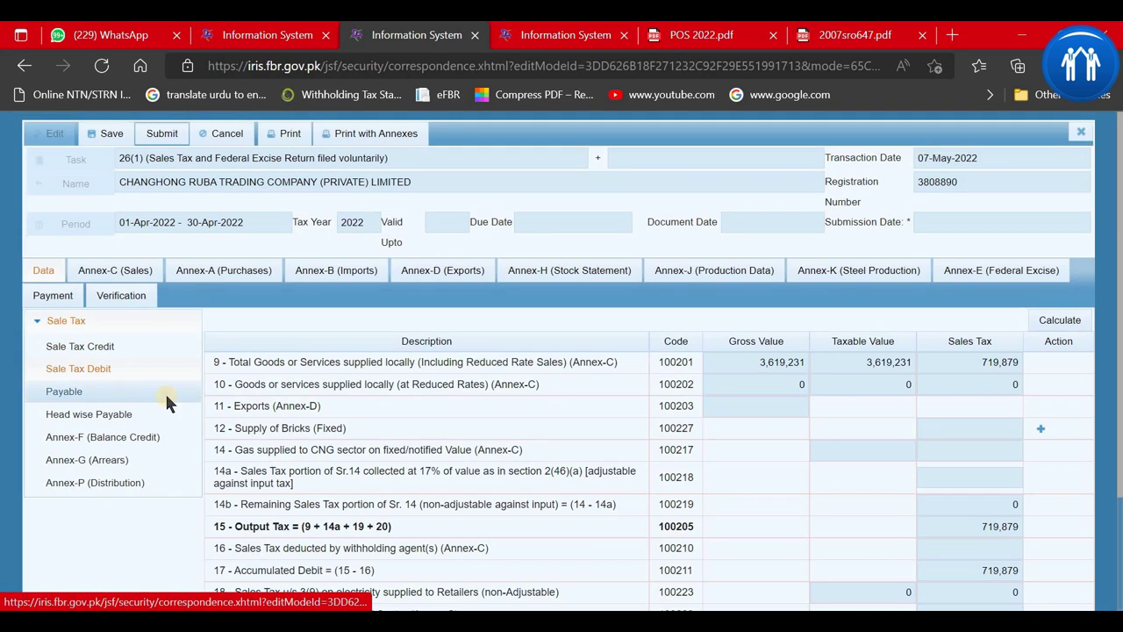
{"action": "left_click", "coordinate": [158, 394]}
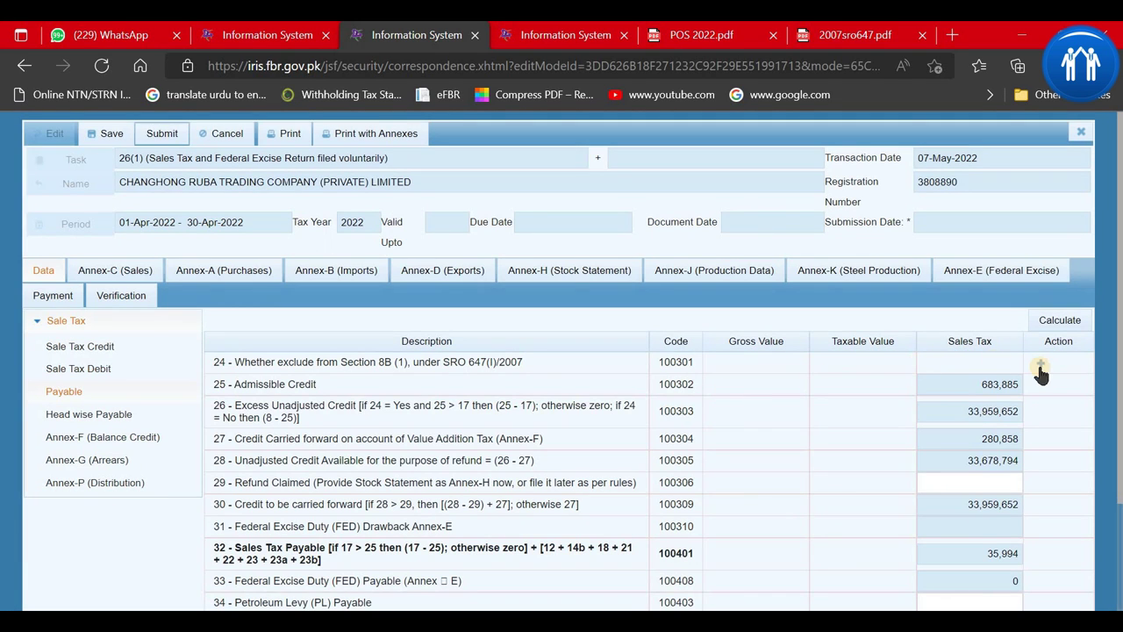
{"action": "left_click", "coordinate": [1041, 362]}
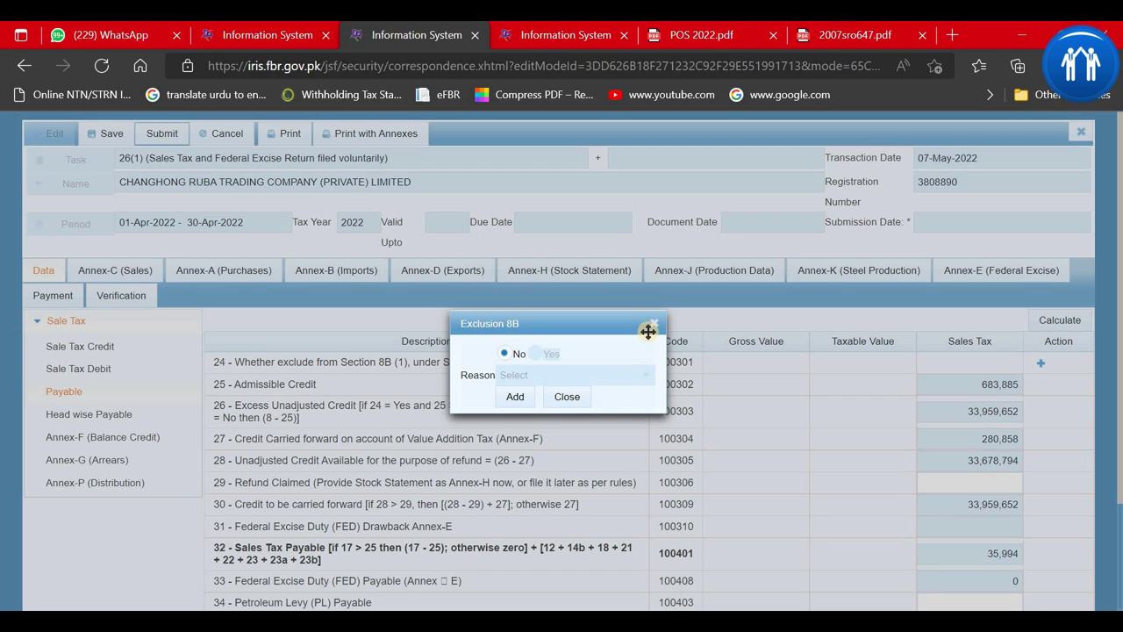
Step: Compare the SRO 647 sector list and the 8B(6) application with the Payable rows of the April 2022 return
{"action": "key", "text": "ctrl+9"}
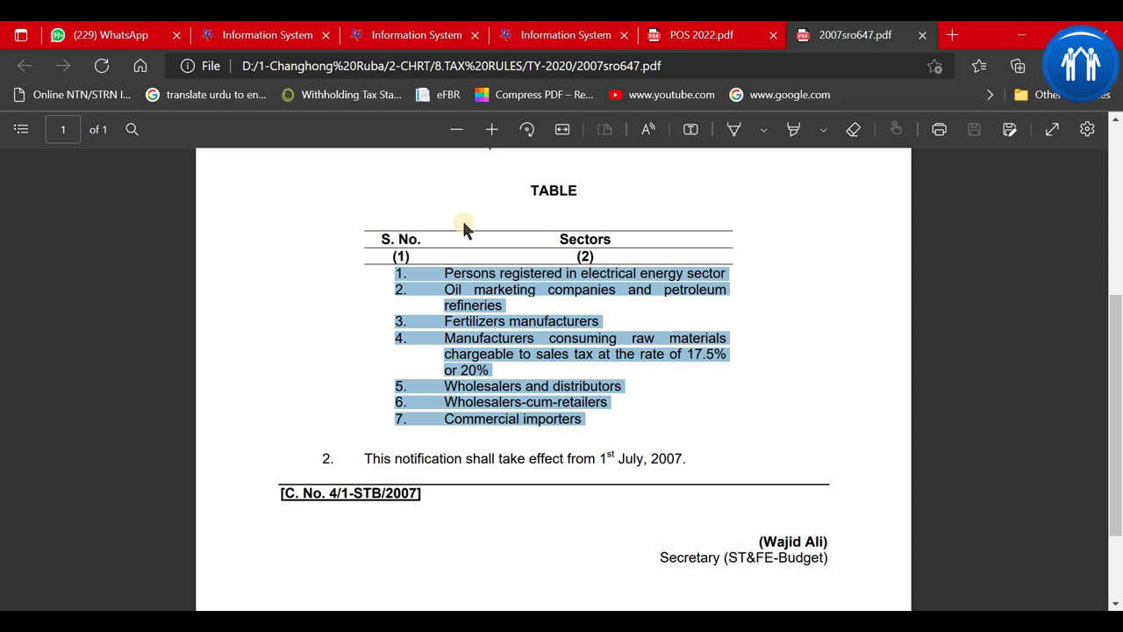
{"action": "left_click", "coordinate": [561, 34]}
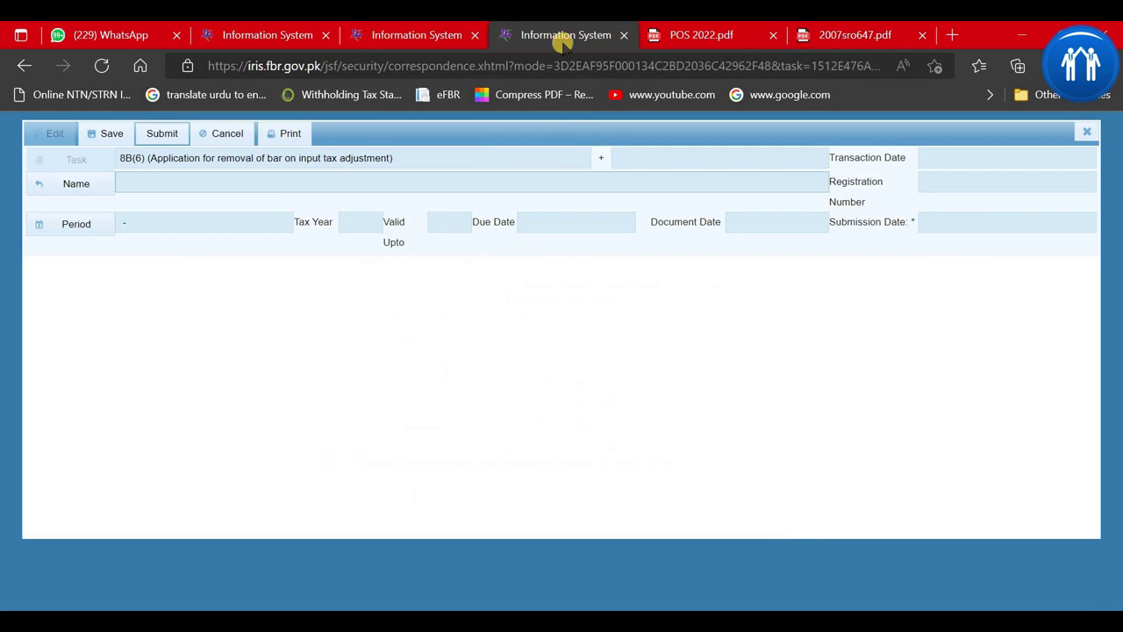
{"action": "left_click", "coordinate": [467, 28]}
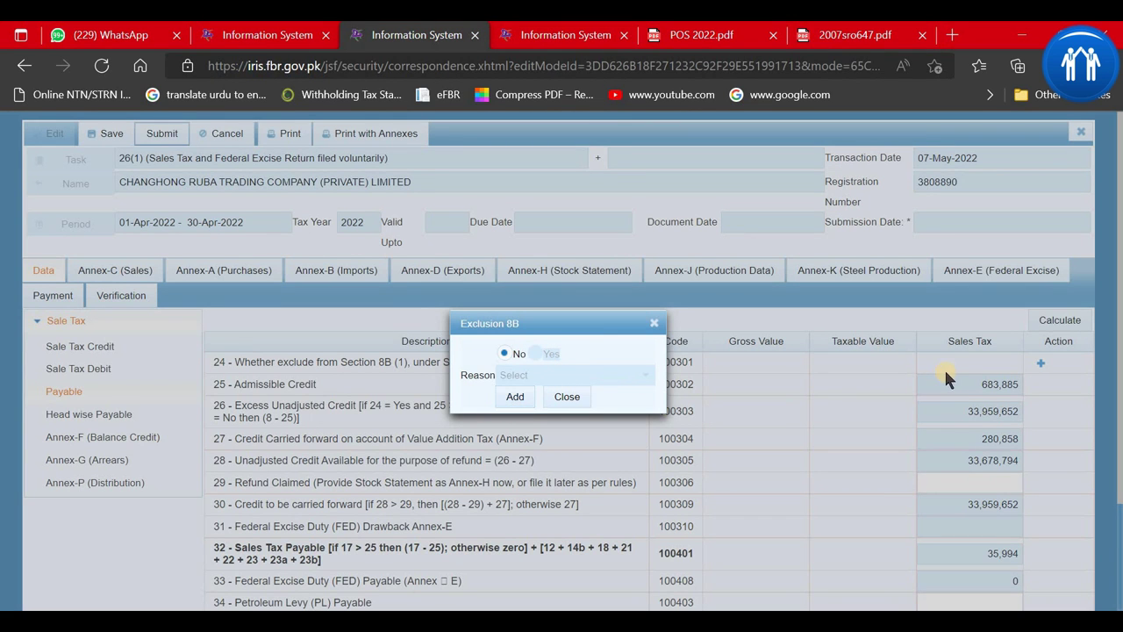
{"action": "scroll", "coordinate": [996, 556], "scroll_direction": "down", "scroll_amount": 2}
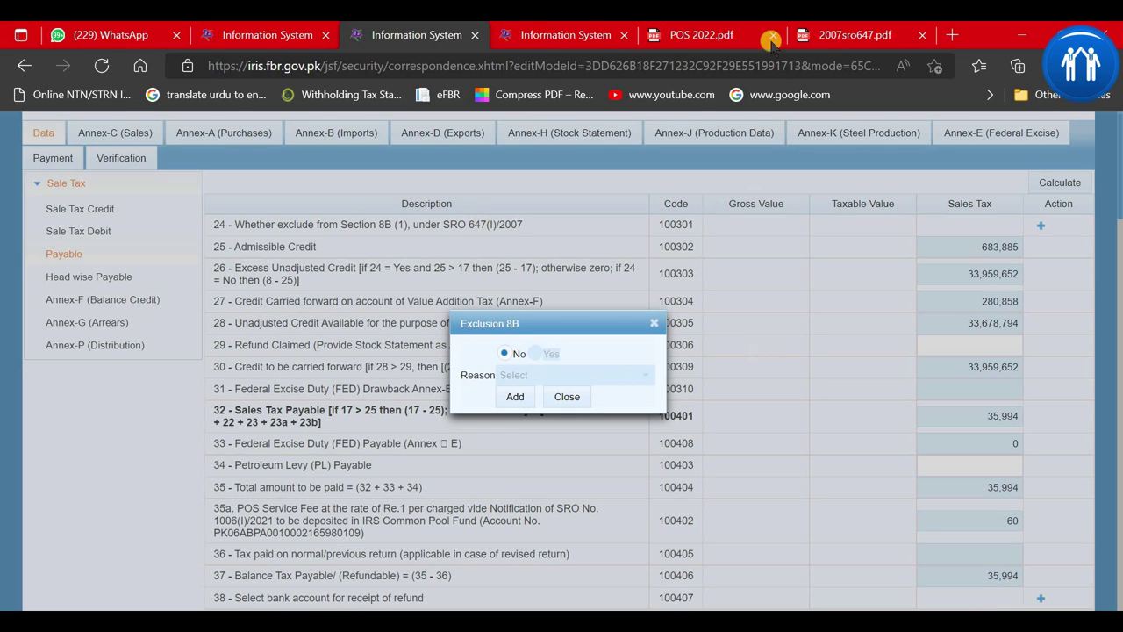
Step: Open the taxpayer lookup in the blank 8B(6) application, dismiss it, and close the application without saving
{"action": "left_click", "coordinate": [570, 27]}
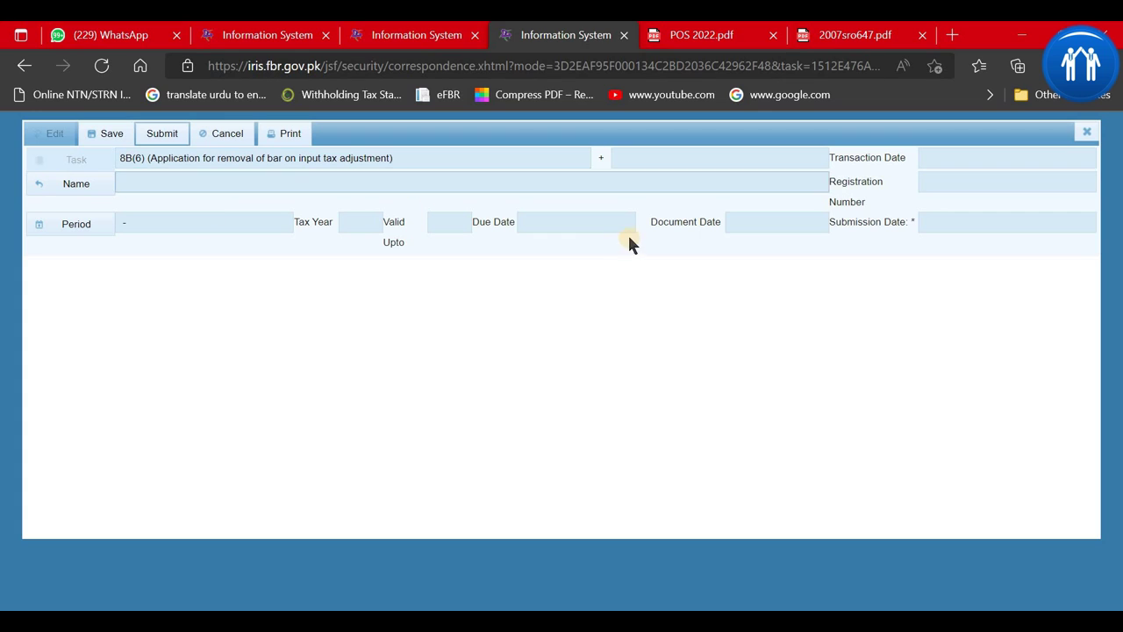
{"action": "left_click", "coordinate": [68, 195]}
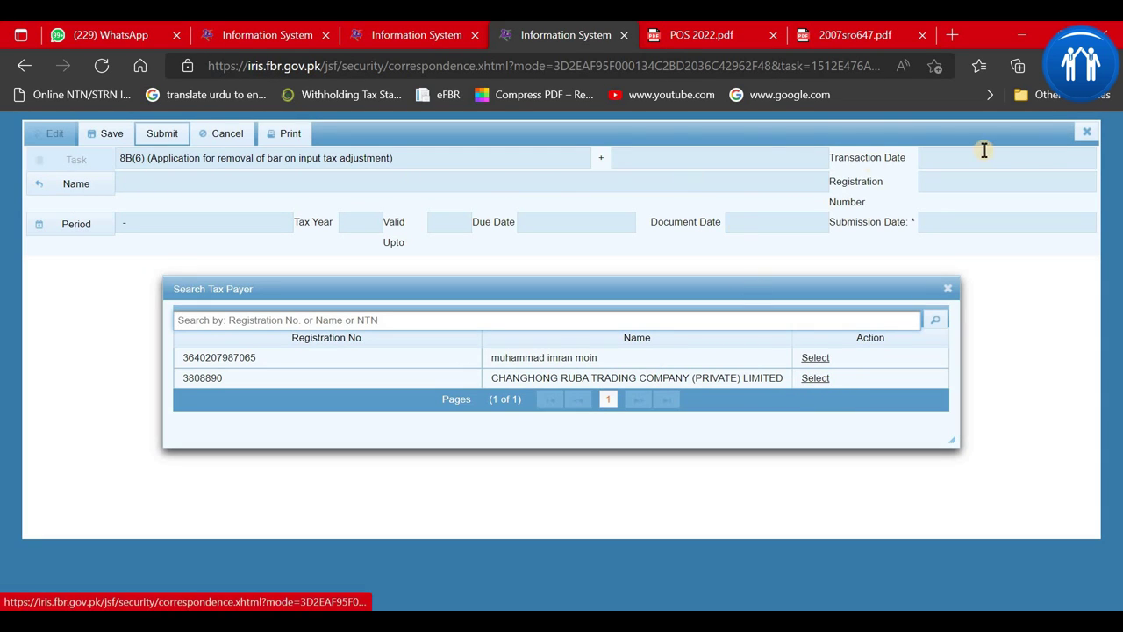
{"action": "left_click", "coordinate": [950, 288]}
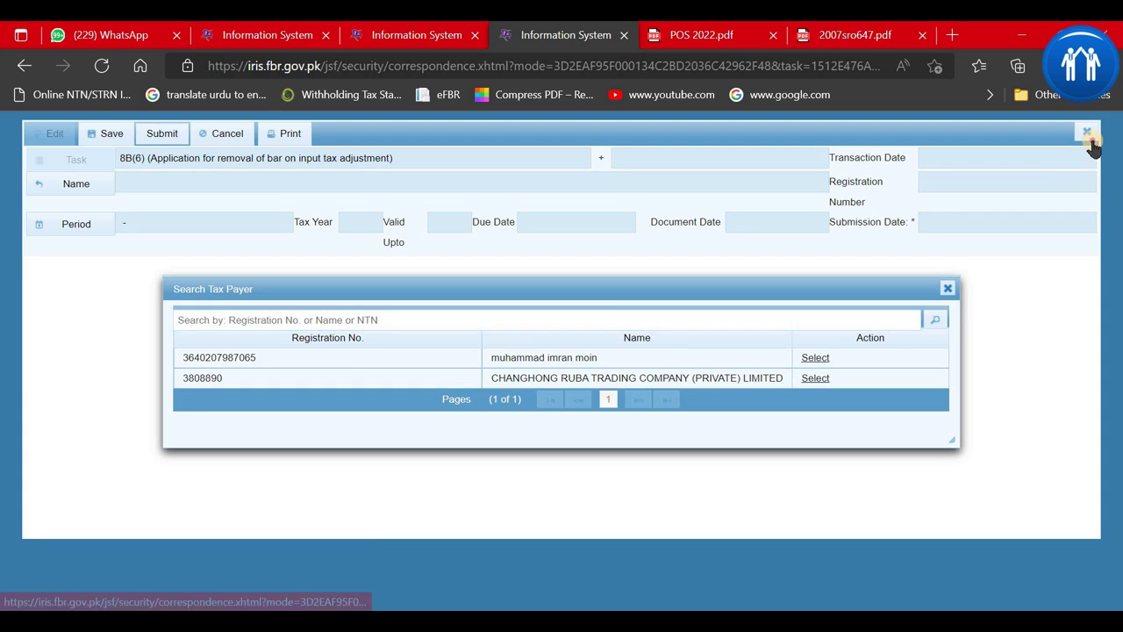
{"action": "left_click", "coordinate": [1086, 132]}
{"action": "left_click", "coordinate": [474, 394]}
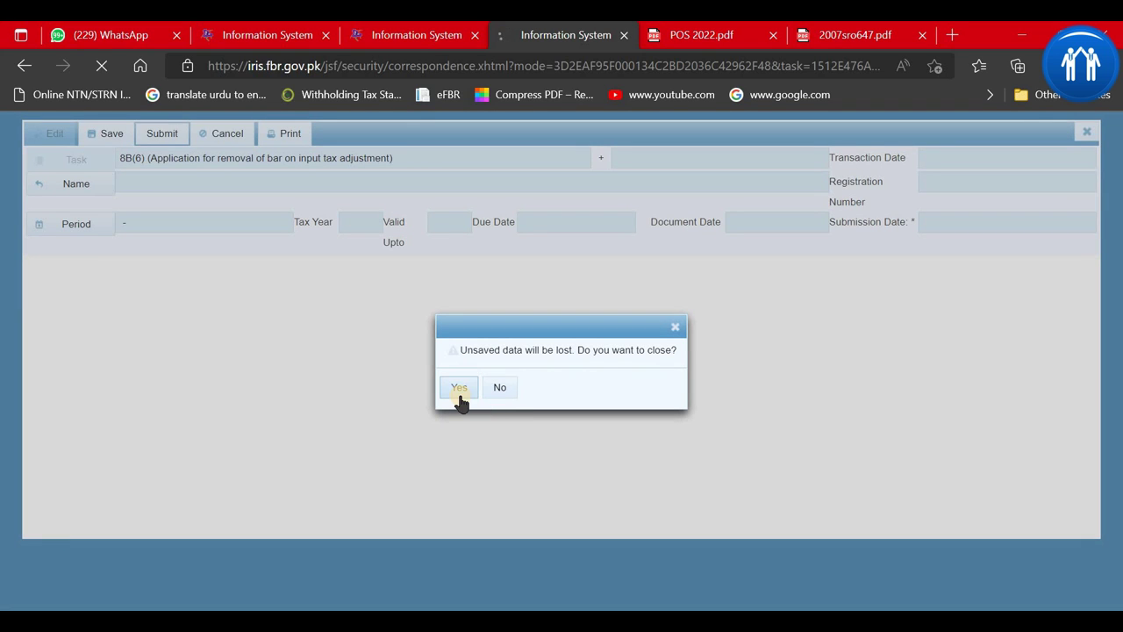
Step: Close the March 2022 sales tax return
{"action": "left_click", "coordinate": [416, 35]}
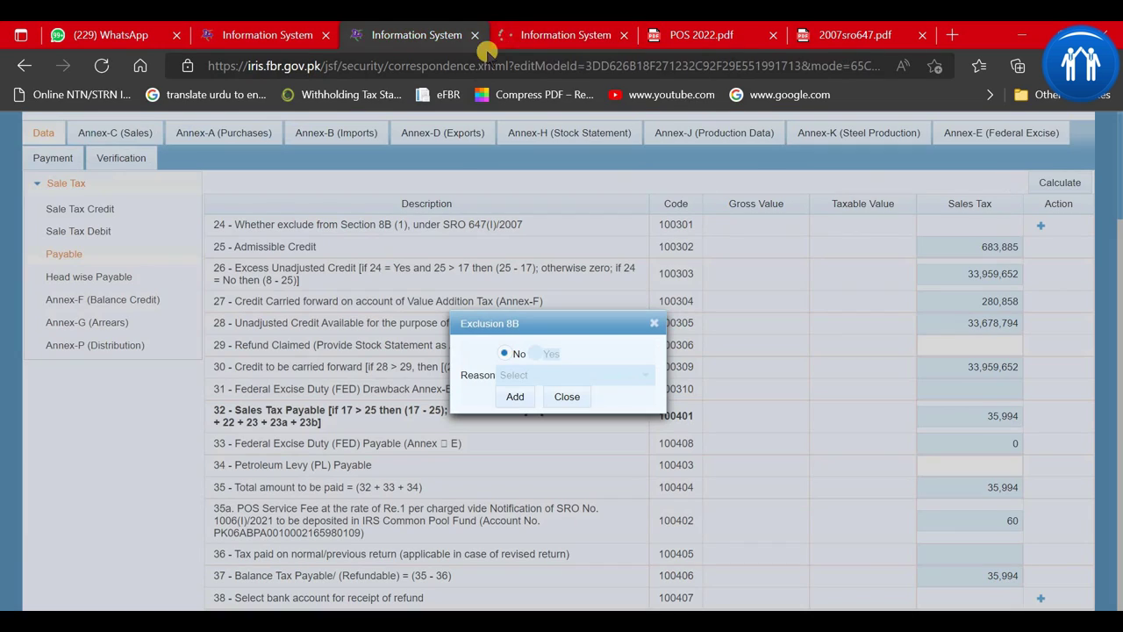
{"action": "left_click", "coordinate": [254, 33]}
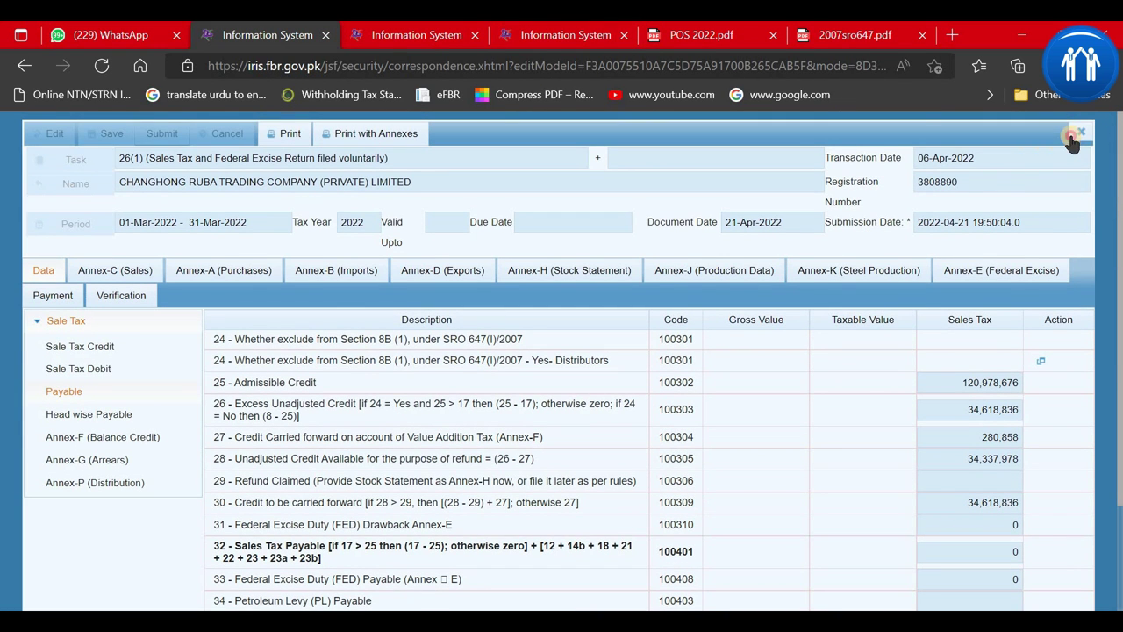
{"action": "left_click", "coordinate": [1072, 136]}
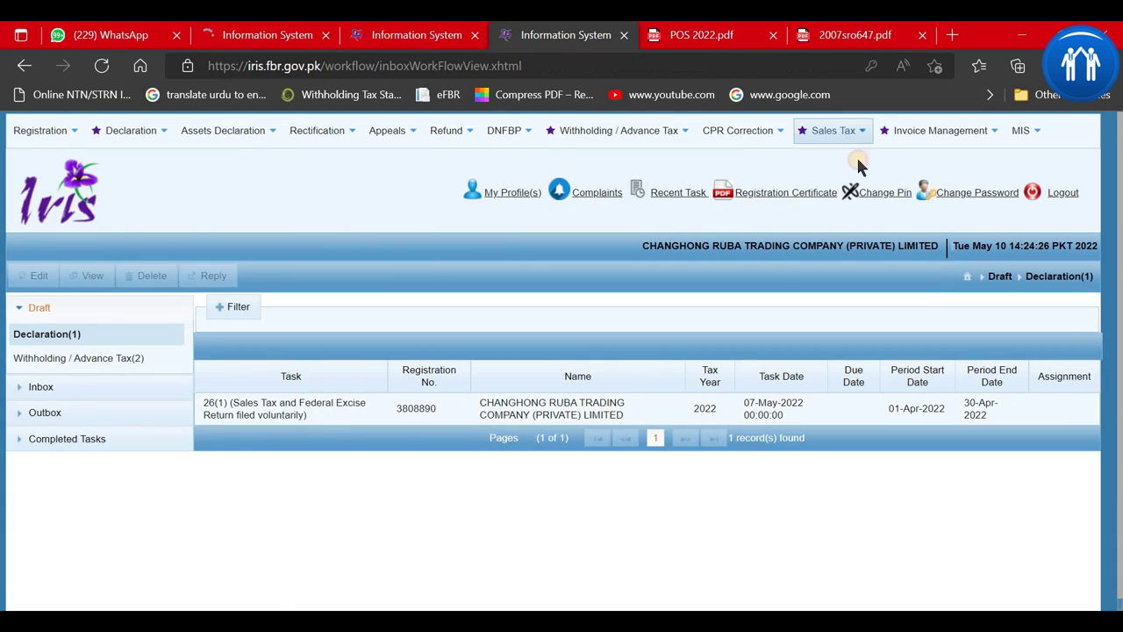
Step: Start an 8B(6) application for removal of bar on input tax adjustment with CHANGHONG RUBA TRADING COMPANY (PRIVATE) LIMITED as the taxpayer
{"action": "left_click", "coordinate": [833, 130]}
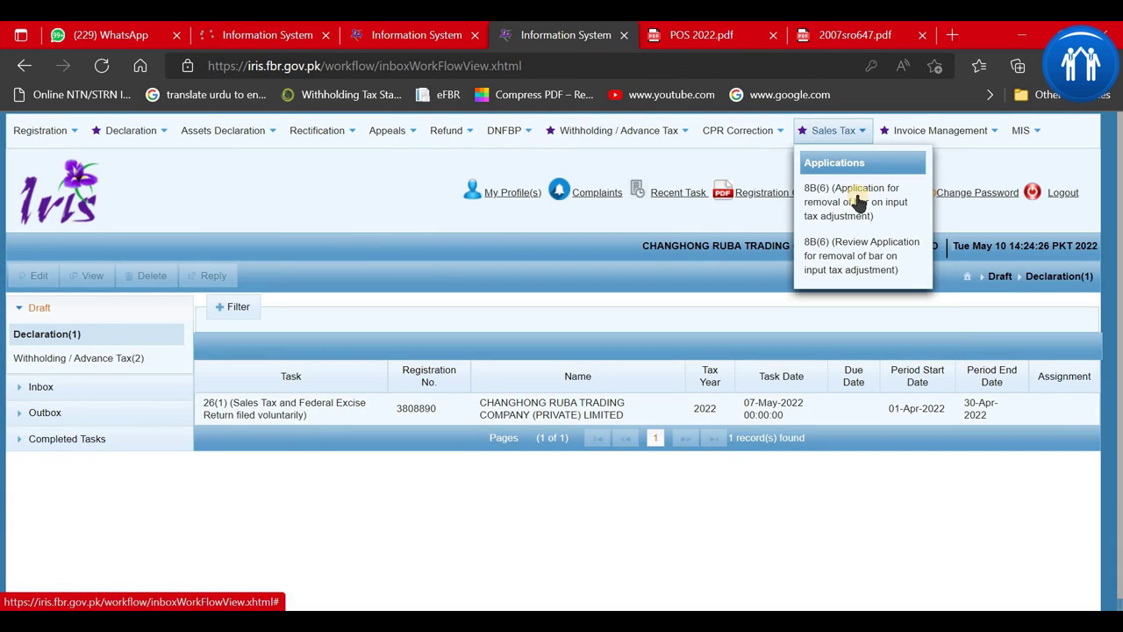
{"action": "left_click", "coordinate": [94, 359]}
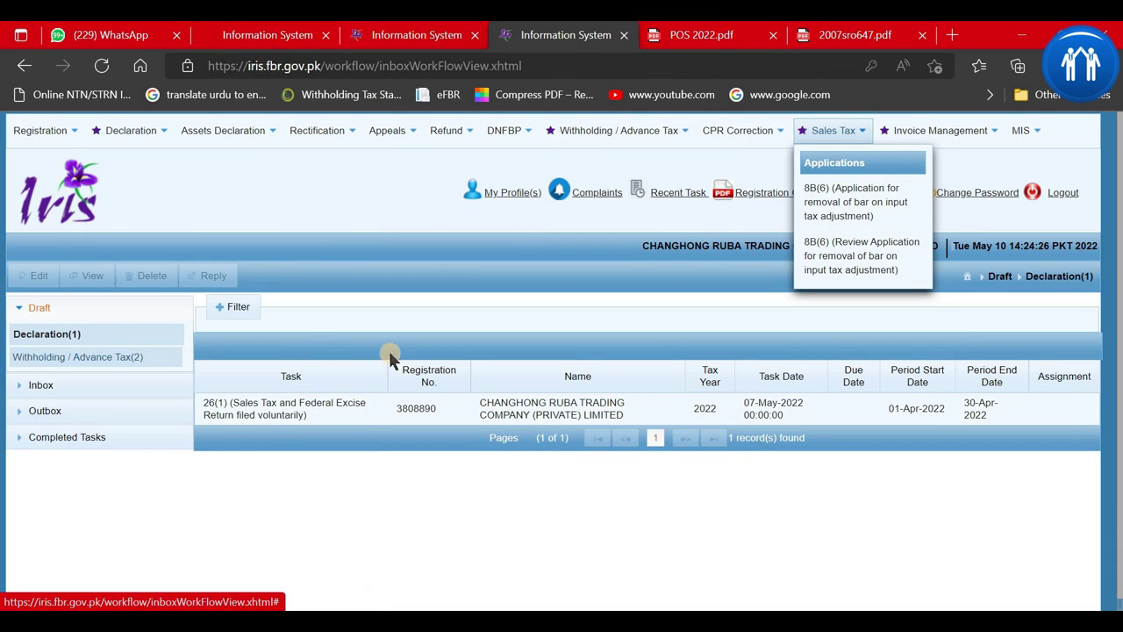
{"action": "left_click", "coordinate": [38, 312]}
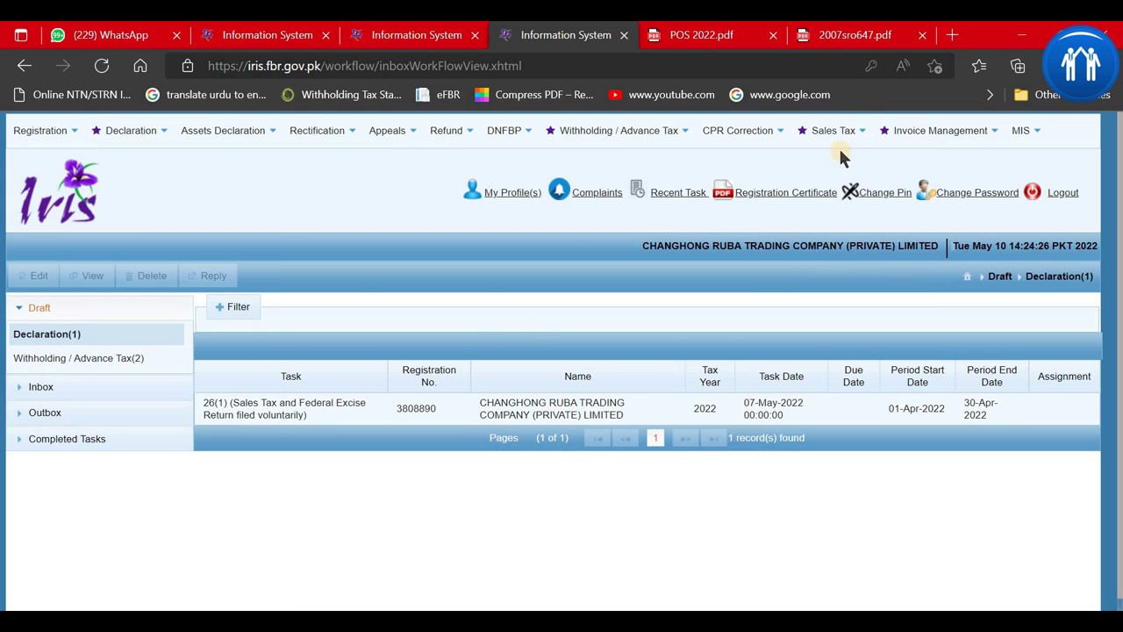
{"action": "left_click", "coordinate": [864, 130]}
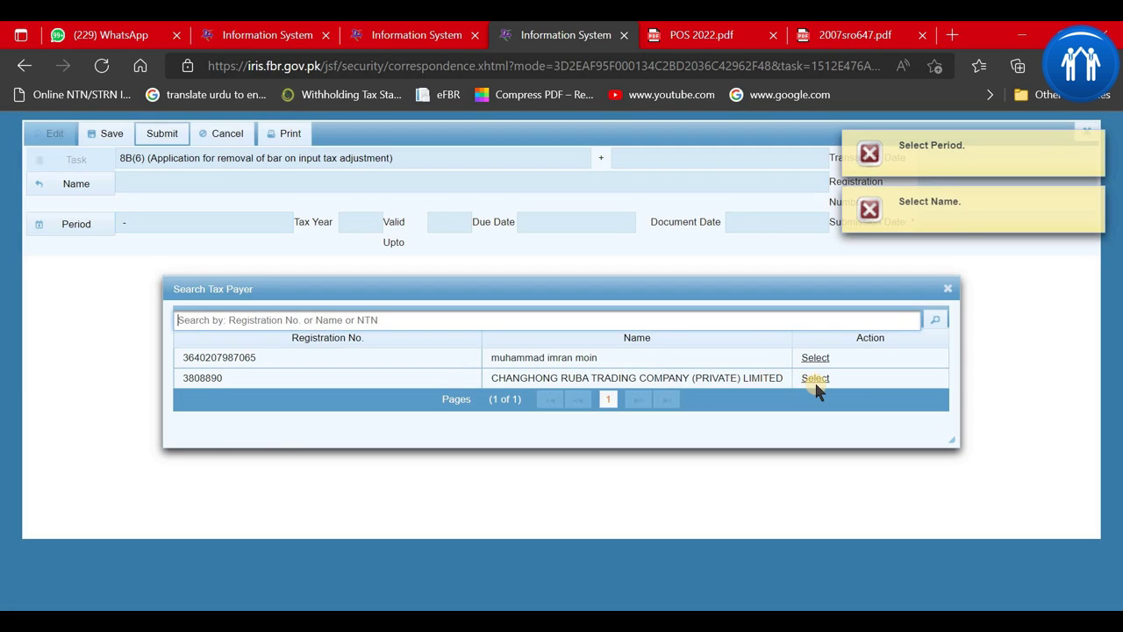
{"action": "left_click", "coordinate": [814, 380]}
Step: Search tax periods for 2022 and set the application's period to 01-Apr-2022 through 30-Apr-2022
{"action": "left_click", "coordinate": [101, 224]}
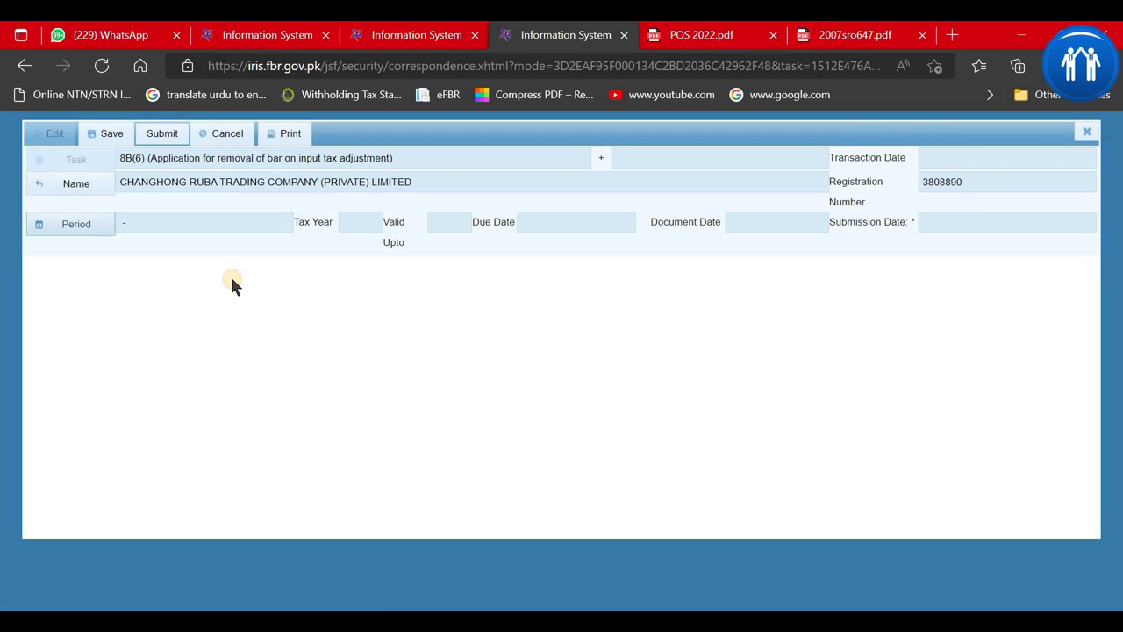
{"action": "type", "text": "2022"}
{"action": "key", "text": "Return"}
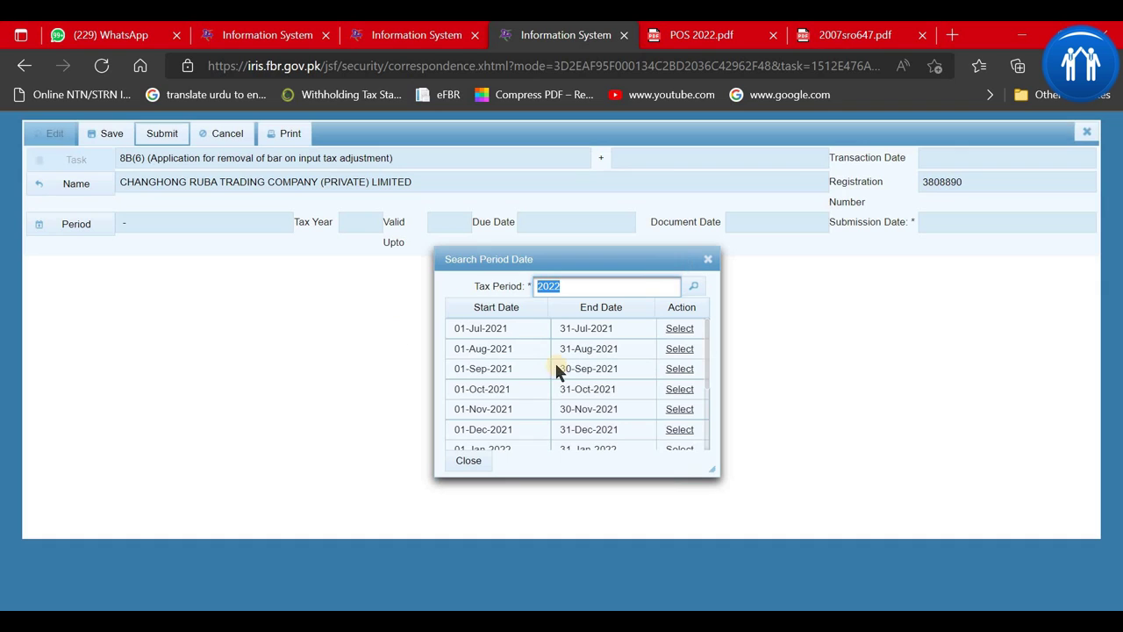
{"action": "scroll", "coordinate": [605, 399], "scroll_direction": "down", "scroll_amount": 1}
{"action": "scroll", "coordinate": [617, 413], "scroll_direction": "down", "scroll_amount": 2}
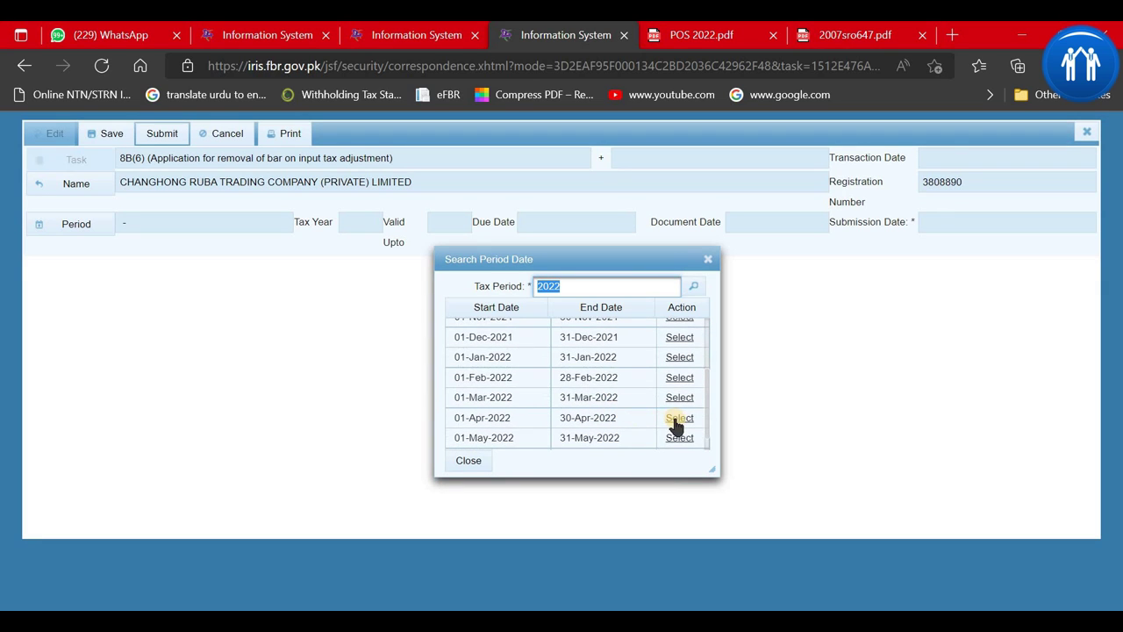
{"action": "left_click", "coordinate": [673, 421]}
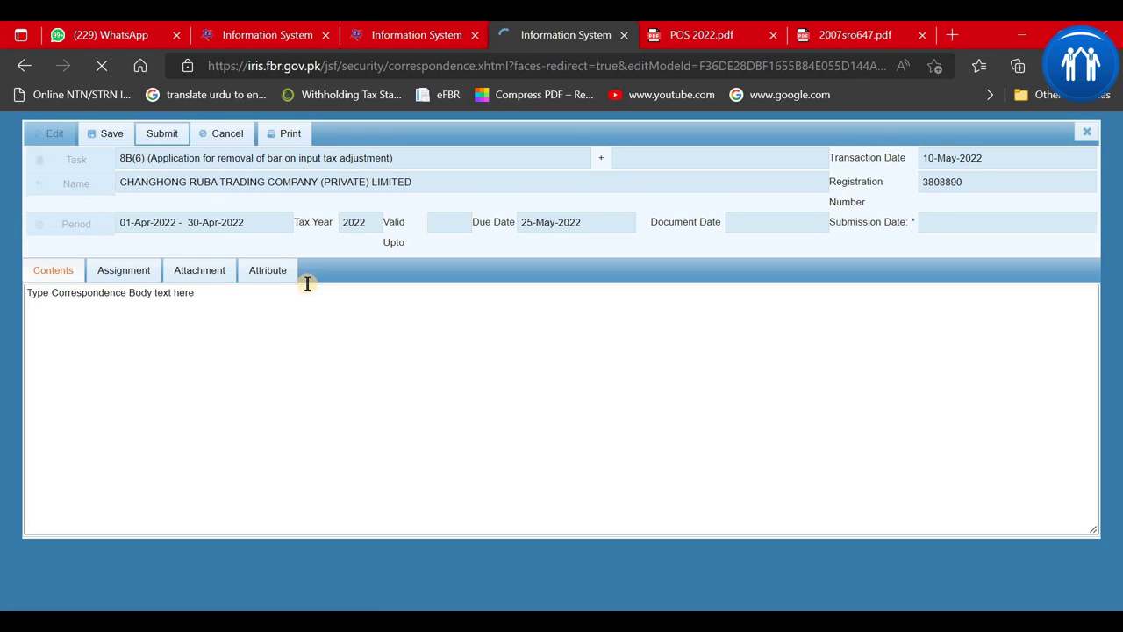
Step: Highlight the application's task title and place the text cursor in the correspondence body
{"action": "left_click", "coordinate": [137, 327]}
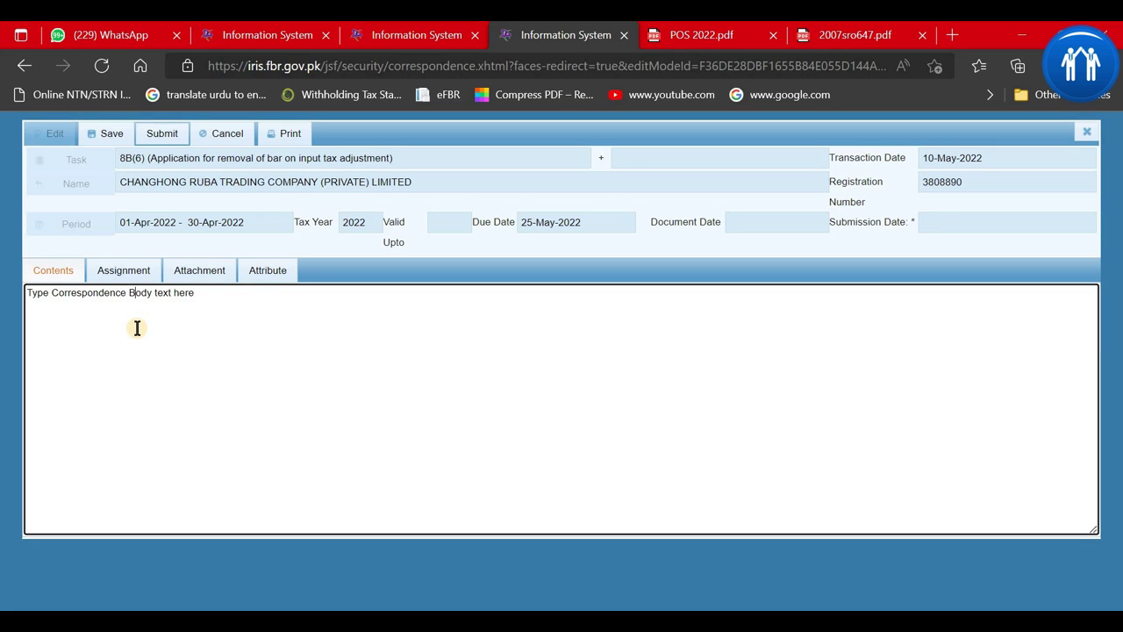
{"action": "left_click_drag", "start_coordinate": [424, 161], "coordinate": [108, 161]}
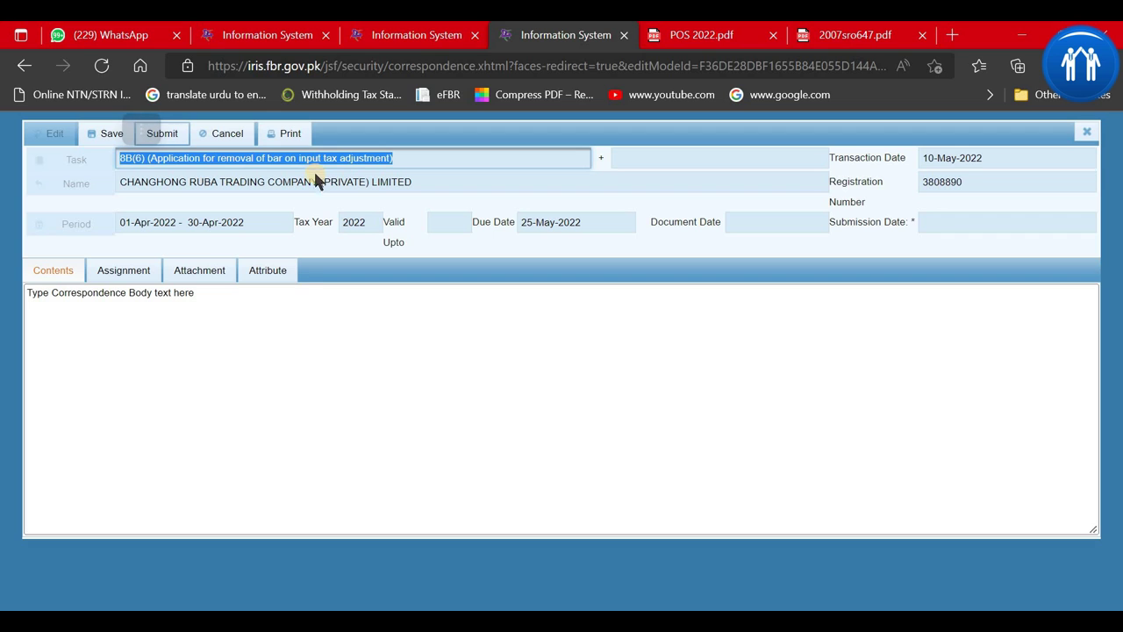
{"action": "left_click", "coordinate": [183, 326]}
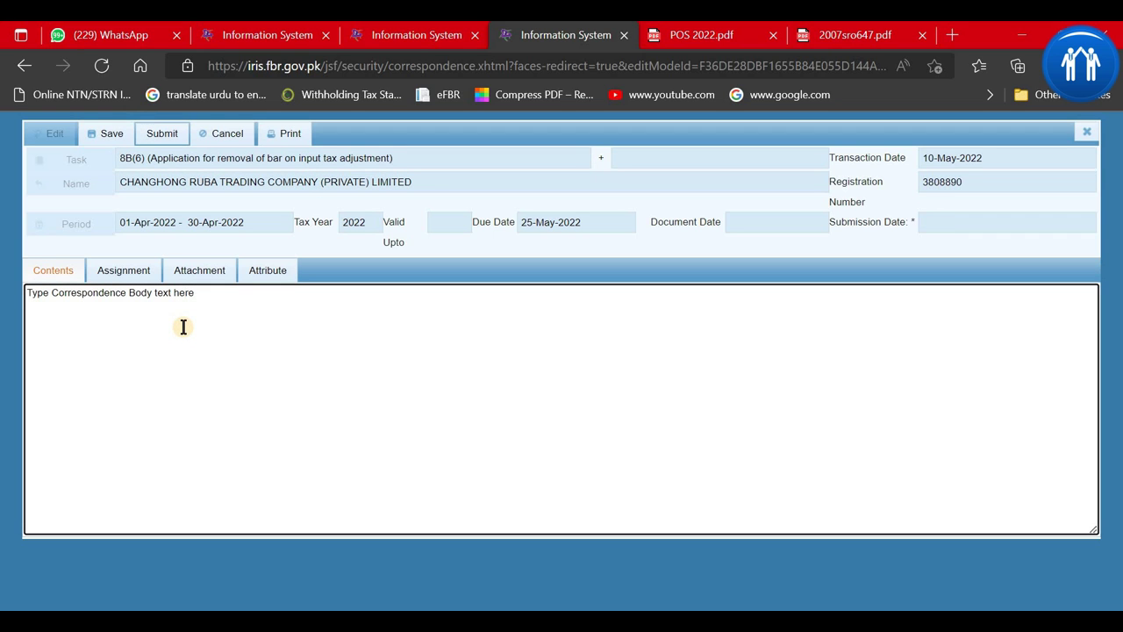
Step: Consult the sector table in 2007sro647.pdf, then highlight the POS invoice-generation proof description among the application's attachments
{"action": "left_click", "coordinate": [816, 35]}
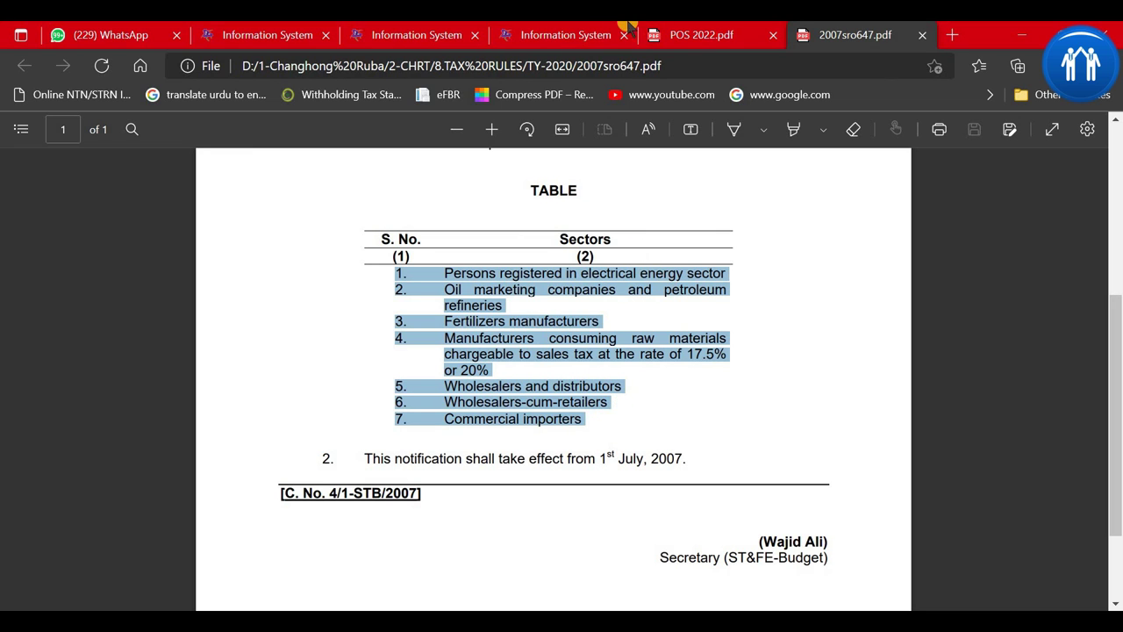
{"action": "left_click", "coordinate": [579, 29]}
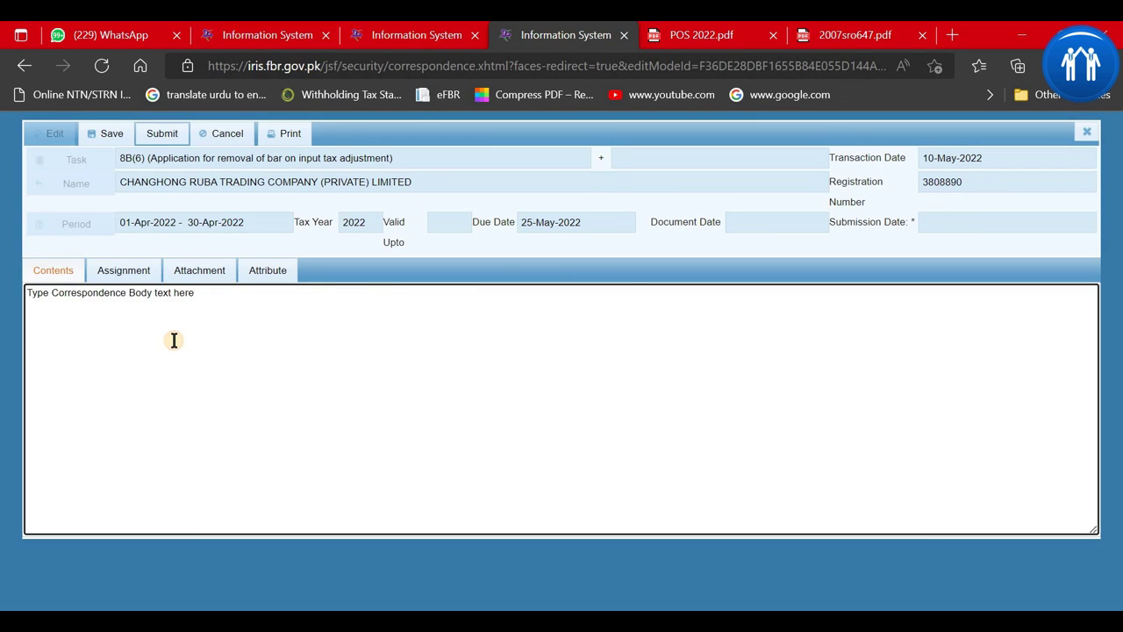
{"action": "left_click", "coordinate": [184, 270]}
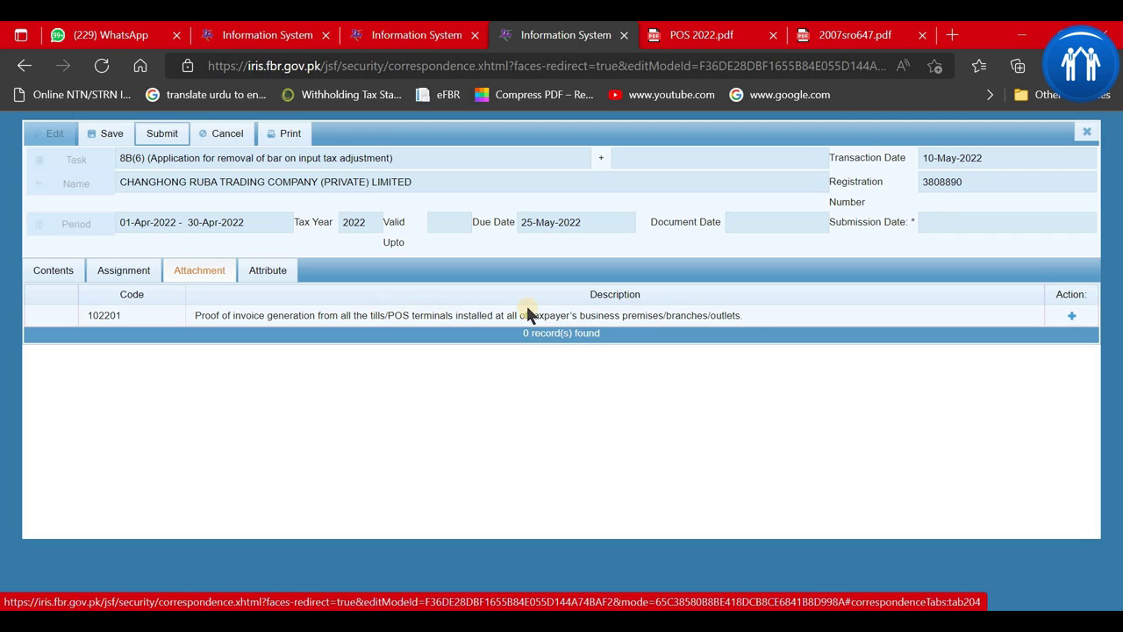
{"action": "left_click_drag", "start_coordinate": [744, 318], "coordinate": [204, 320]}
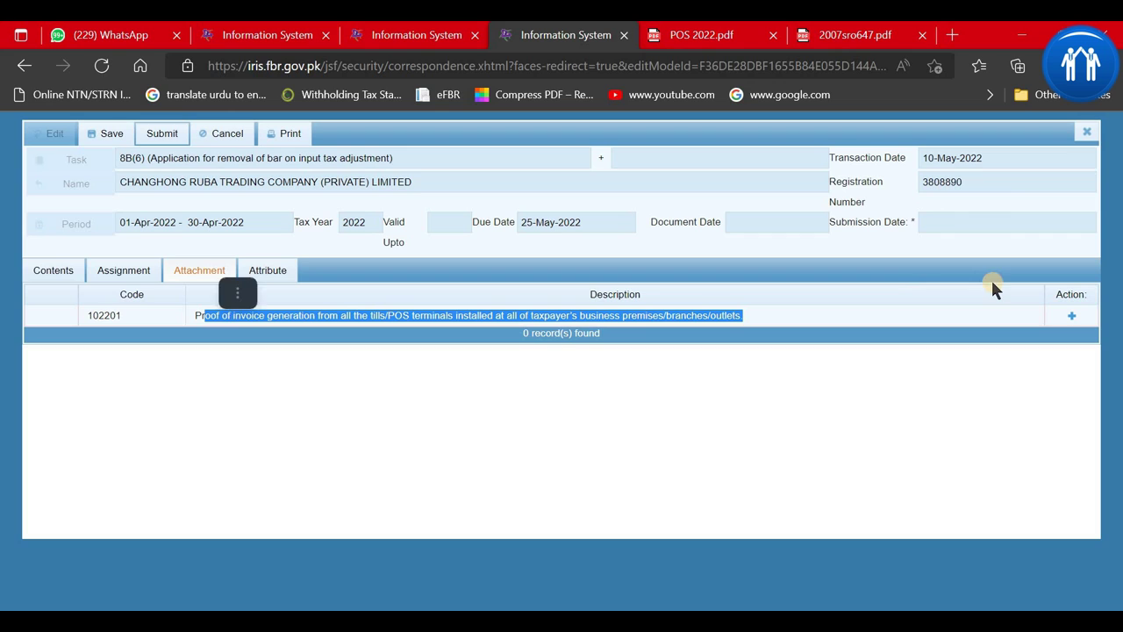
Step: Set the exclusion request attribute to Non-Tier-1 Retailer and answer No to the chain-of-stores and air-conditioned shopping mall statements
{"action": "left_click", "coordinate": [268, 271]}
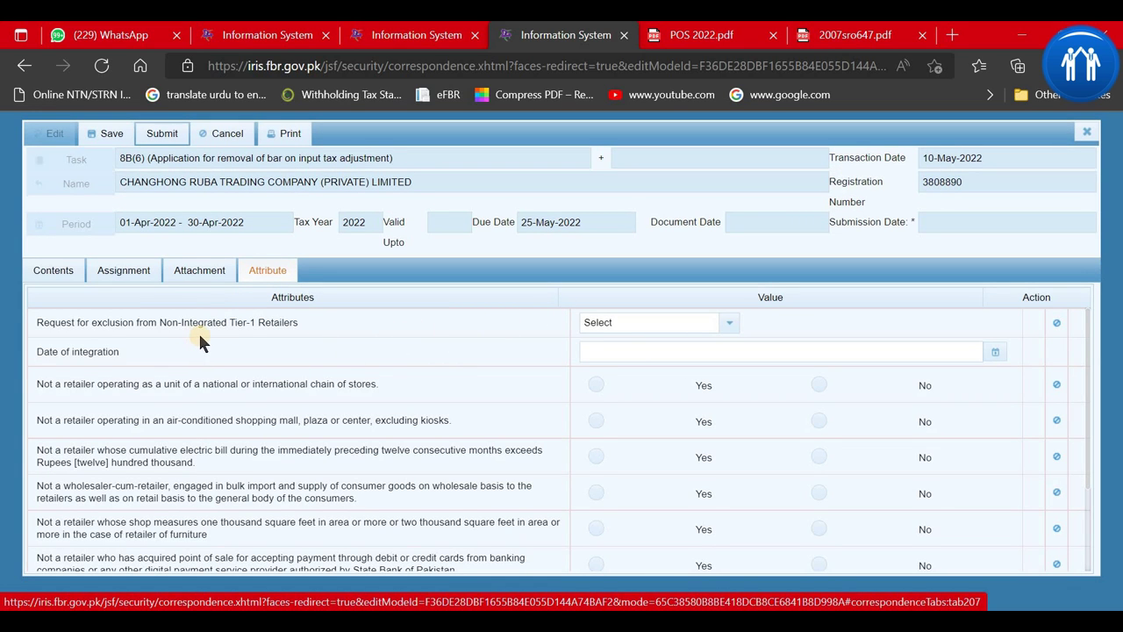
{"action": "left_click", "coordinate": [620, 325]}
{"action": "left_click", "coordinate": [632, 367]}
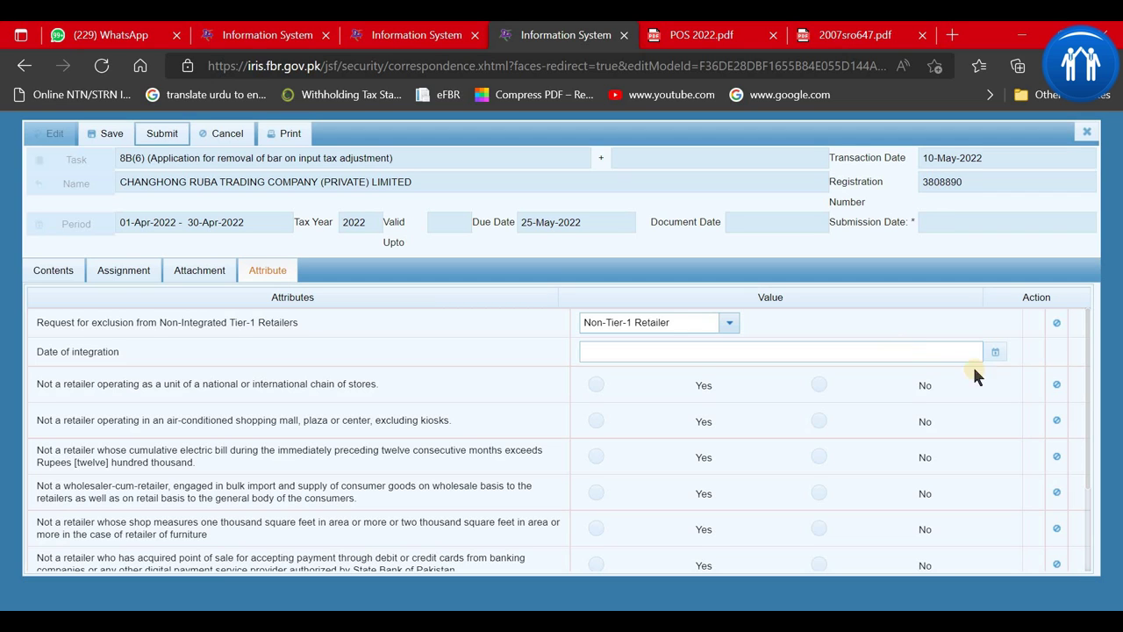
{"action": "left_click", "coordinate": [816, 388]}
{"action": "left_click", "coordinate": [823, 419]}
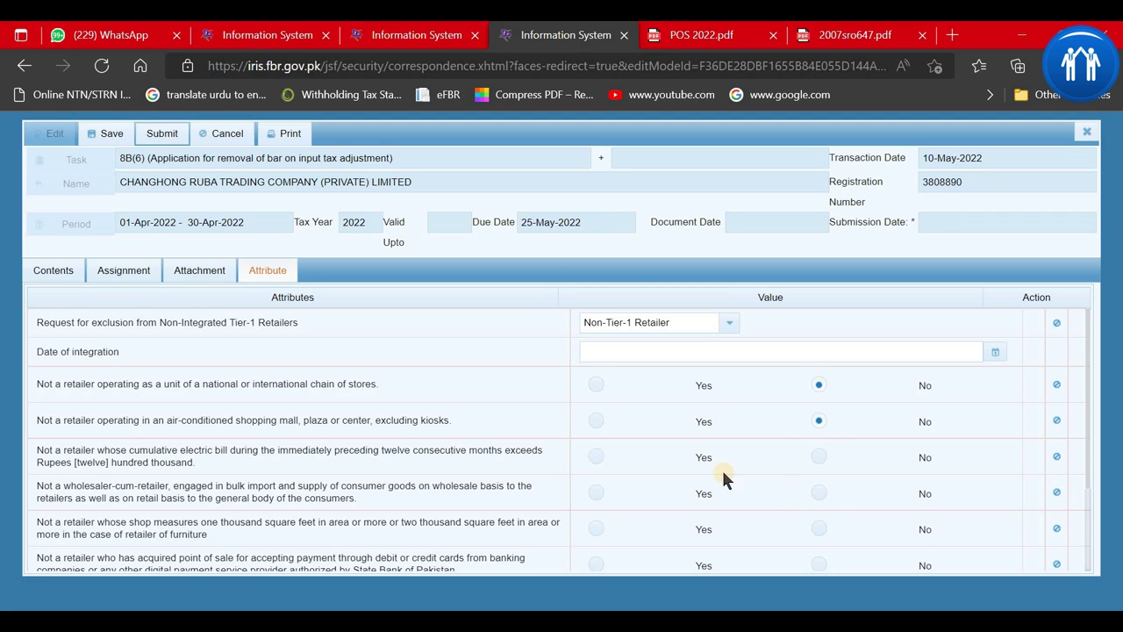
Step: Place the text cursor in the application's correspondence body and consult Sales Tax General Order No.10 of 2022 in POS 2022.pdf
{"action": "left_click", "coordinate": [63, 272]}
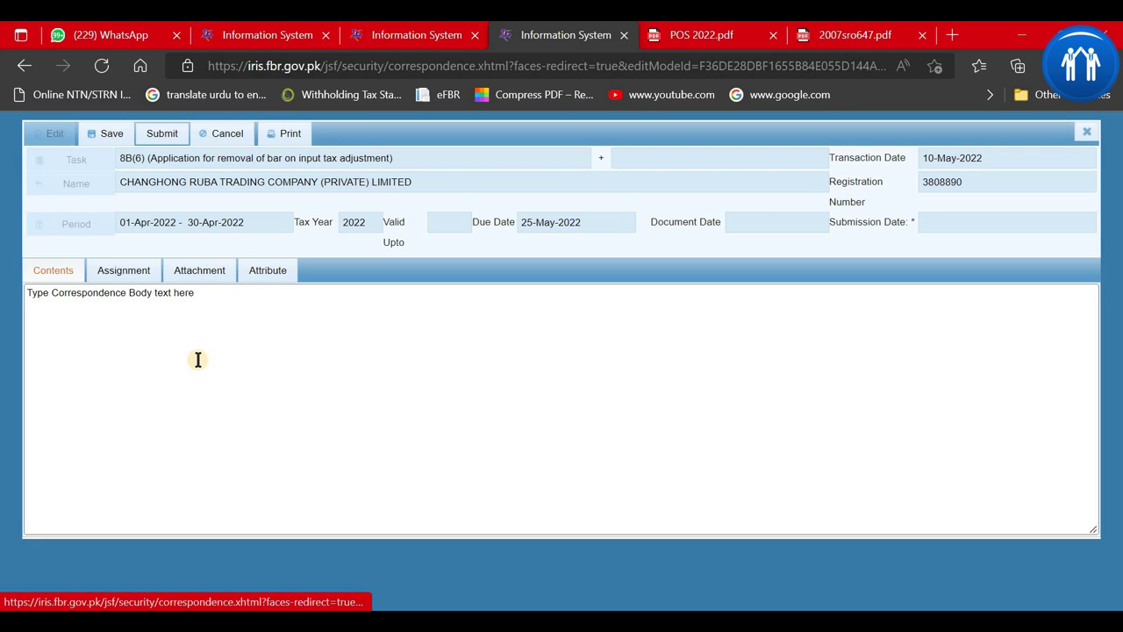
{"action": "left_click", "coordinate": [198, 360]}
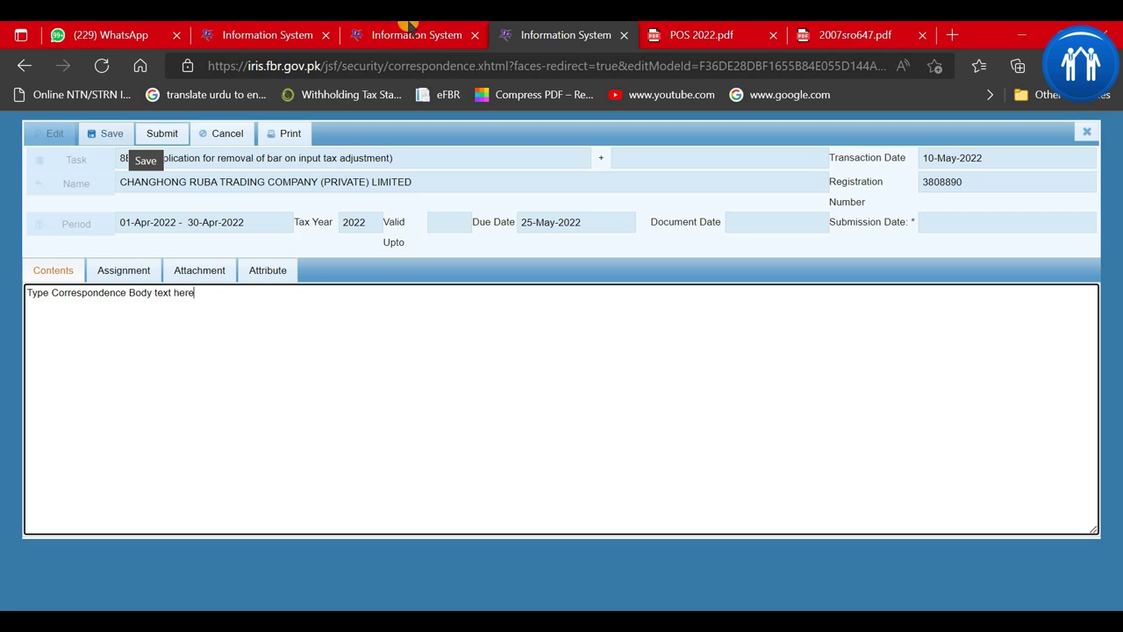
{"action": "left_click", "coordinate": [691, 34]}
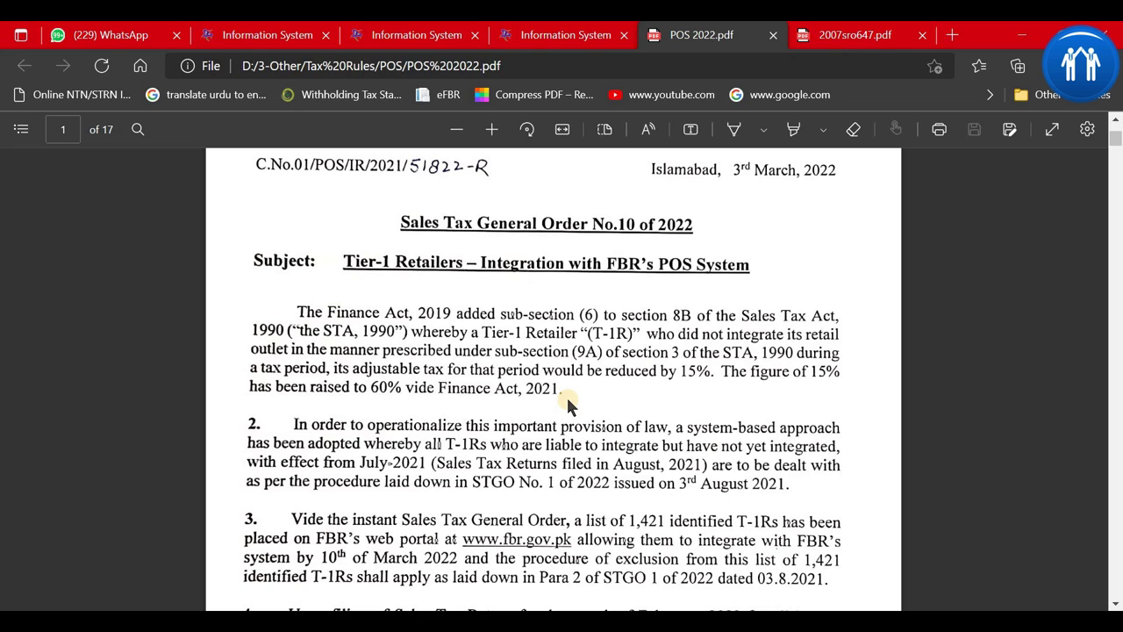
{"action": "left_click", "coordinate": [586, 32]}
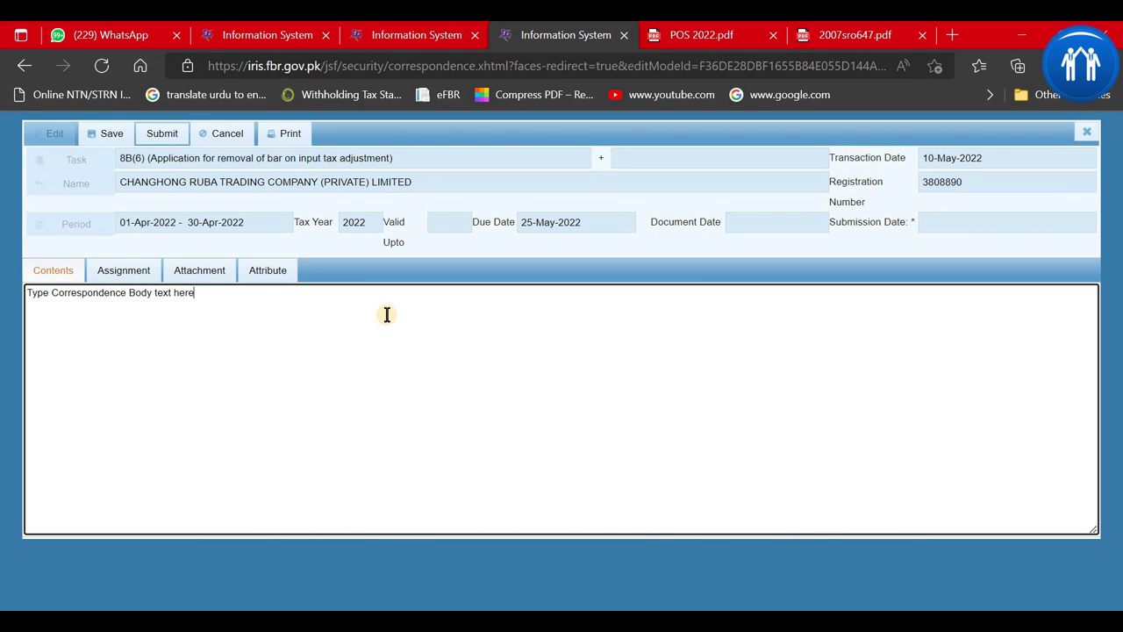